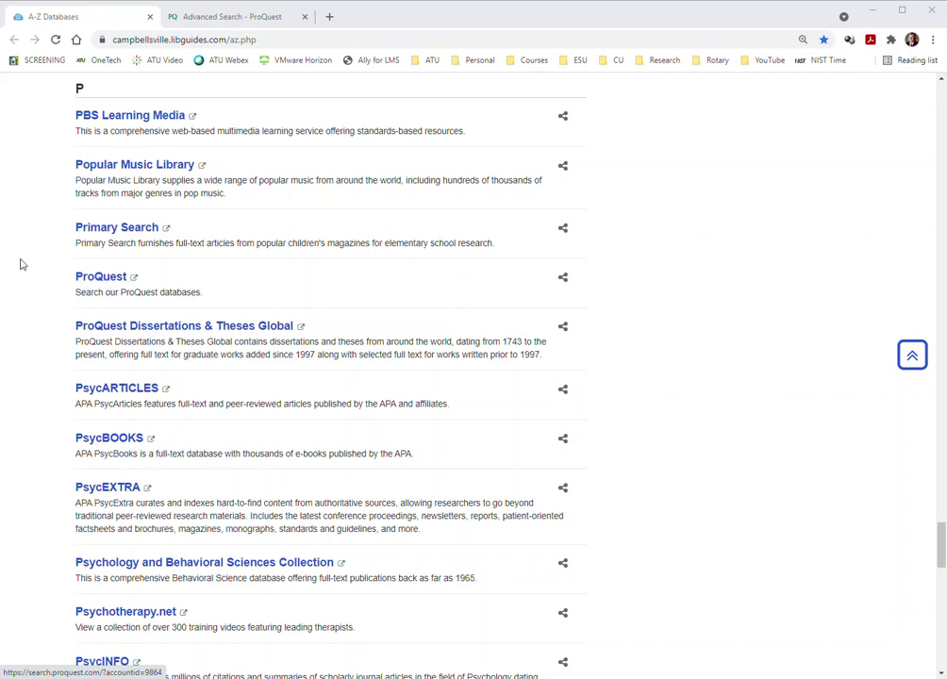
# - Go from the A-Z Databases list to ProQuest's Advanced Search page
pyautogui.click(245, 18)
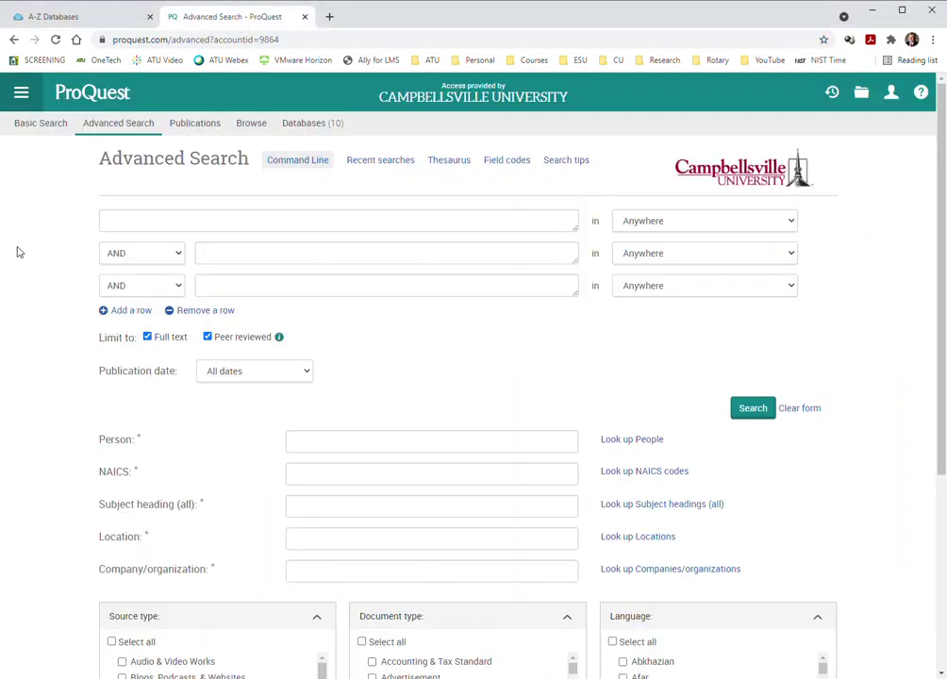
# - Set the third search row's field to Anywhere on the Advanced Search form
pyautogui.click(38, 130)
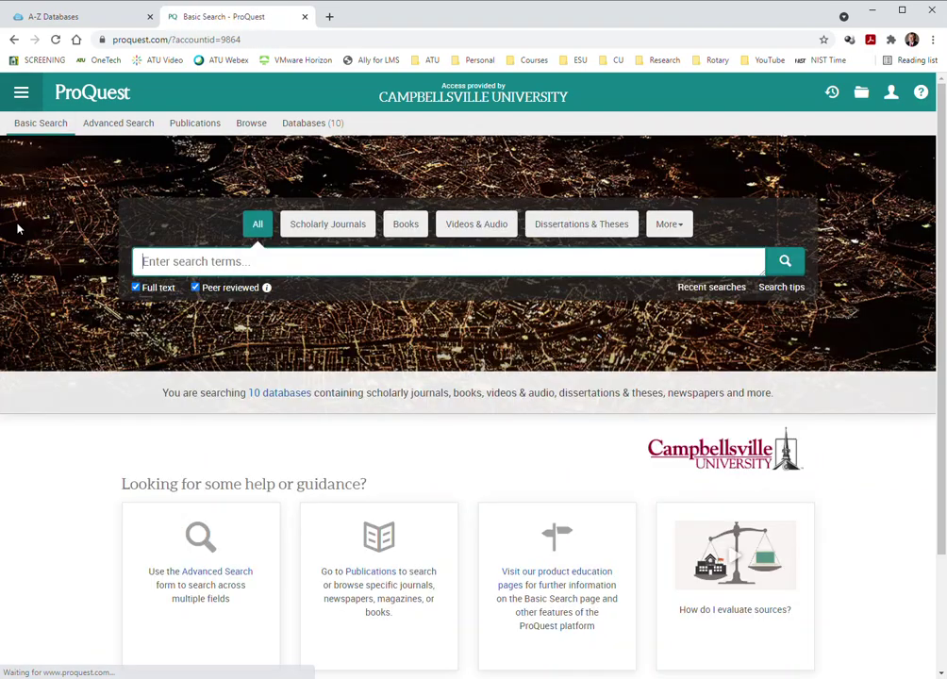
pyautogui.click(117, 123)
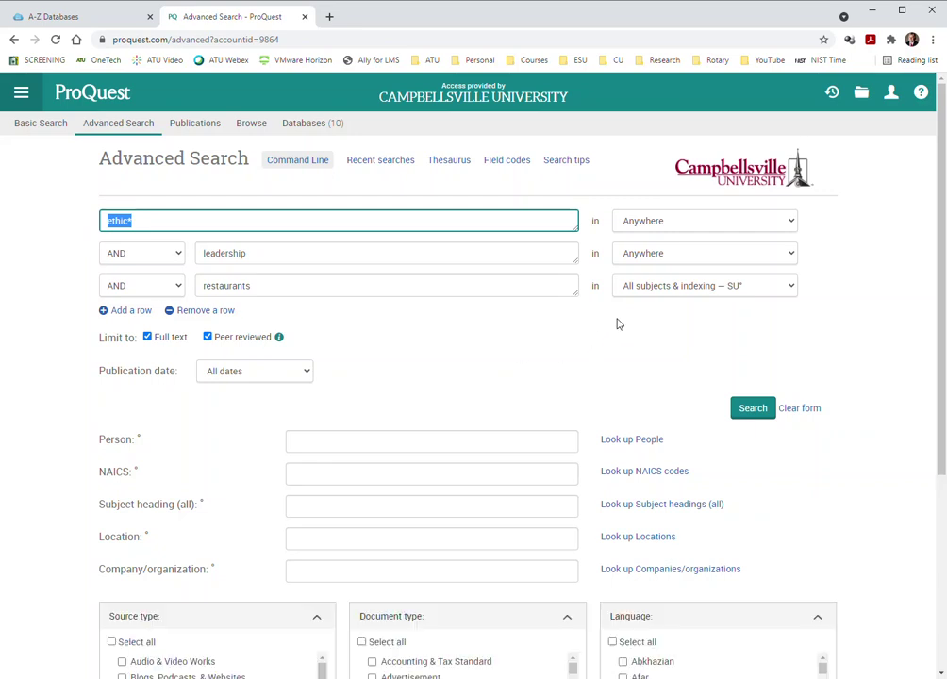
pyautogui.click(698, 285)
pyautogui.click(642, 301)
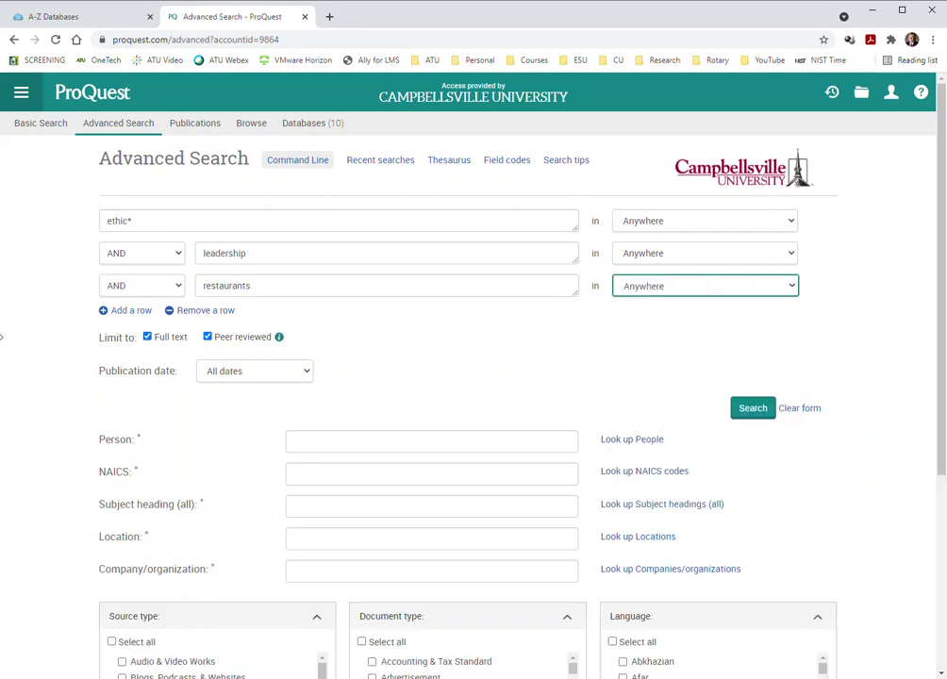
# - Change the third term from 'restaurants' to 'restaurant*' and run the search, yielding 4,986 results
pyautogui.click(272, 290)
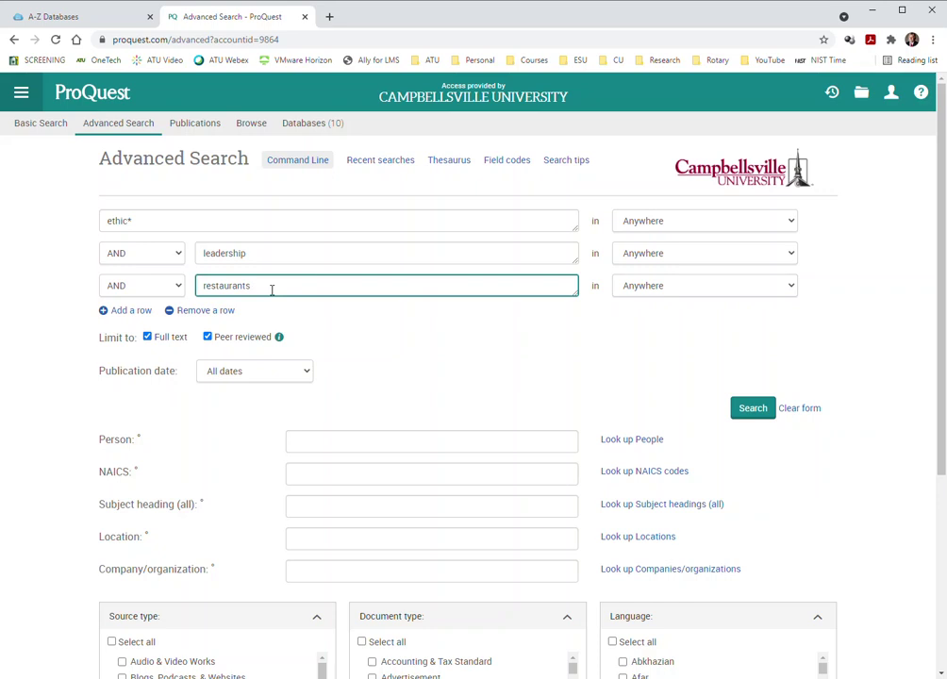
pyautogui.press('BackSpace')
pyautogui.write('*')
pyautogui.click(50, 270)
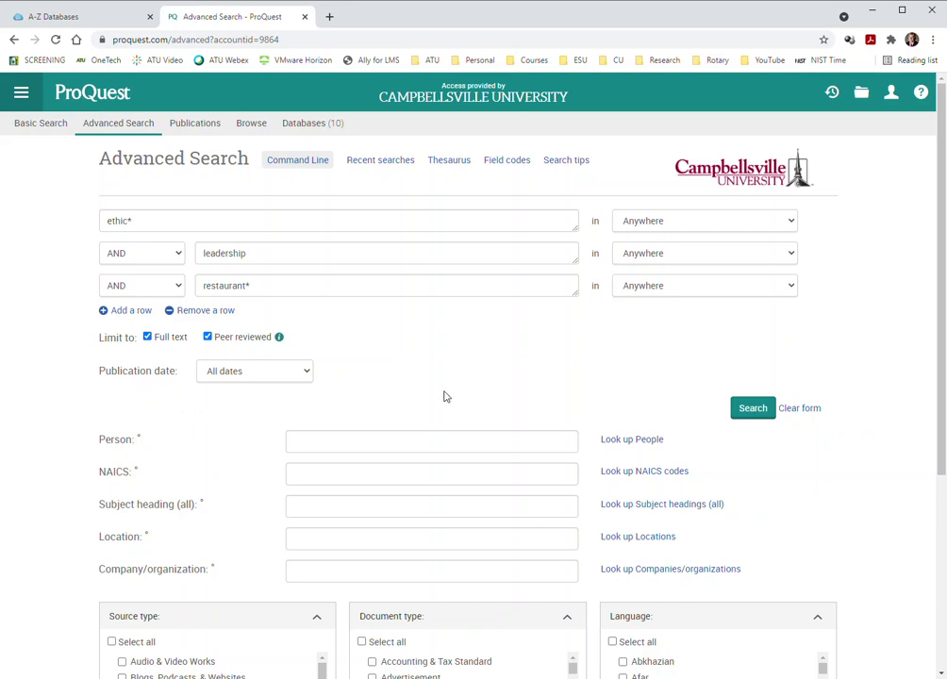
pyautogui.click(754, 411)
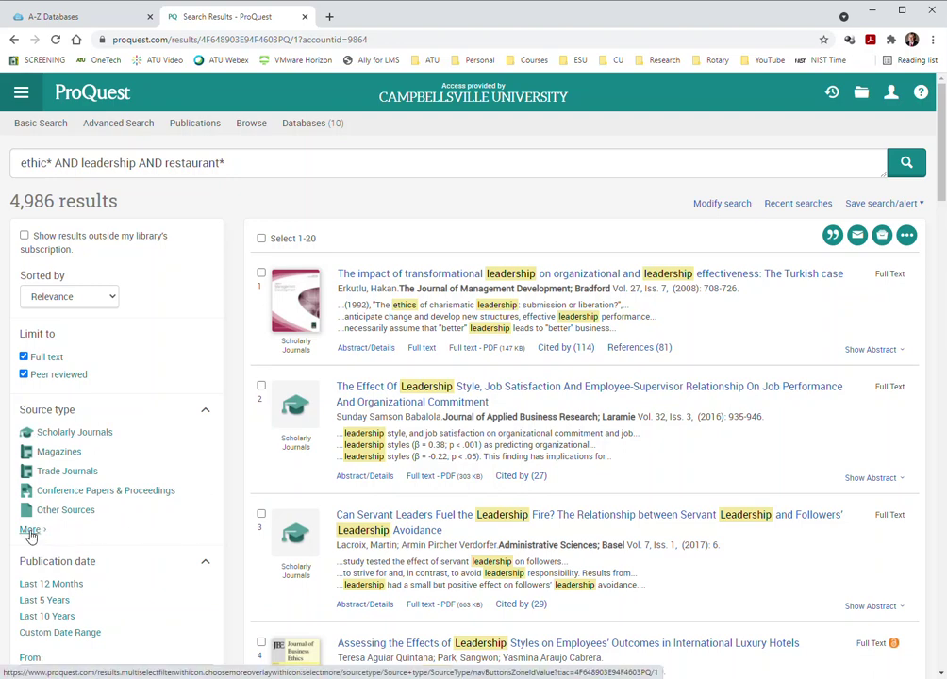
# - View the full Source type list, then close it without applying a filter
pyautogui.click(30, 530)
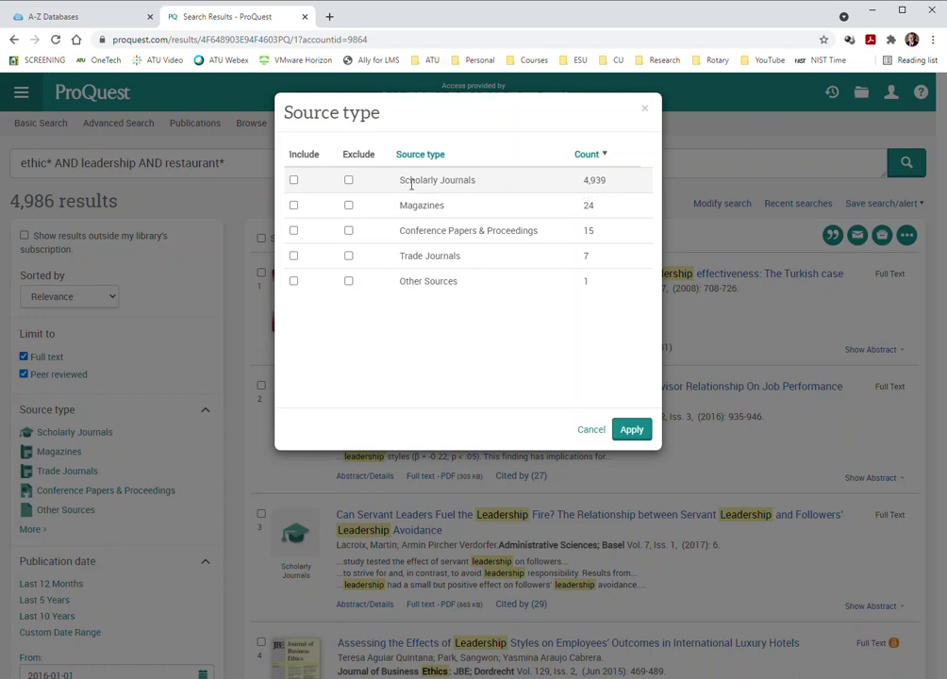
pyautogui.click(588, 432)
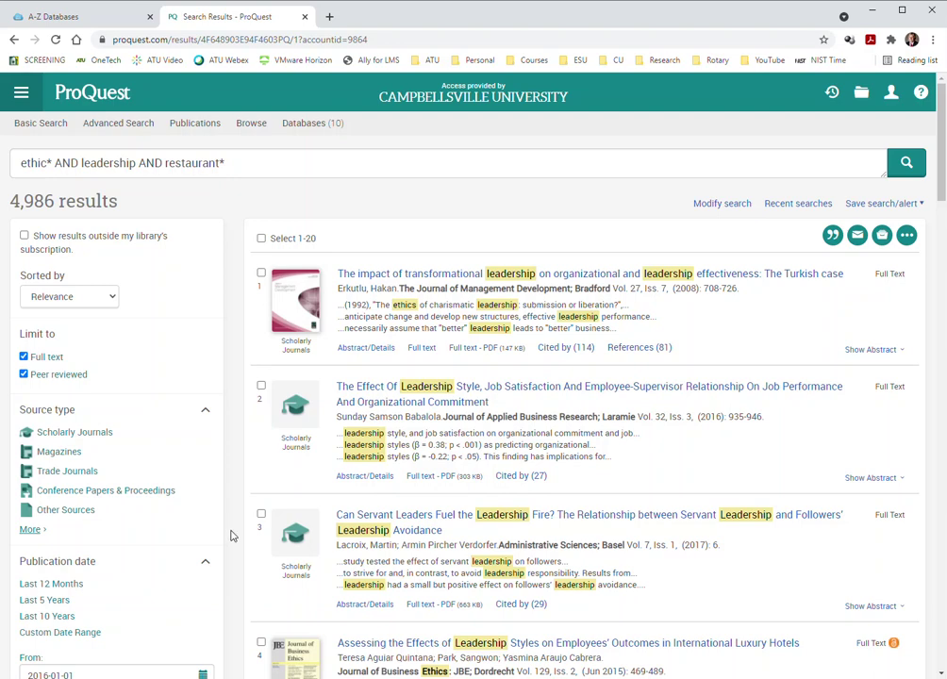
pyautogui.scroll(-2, 227, 530)
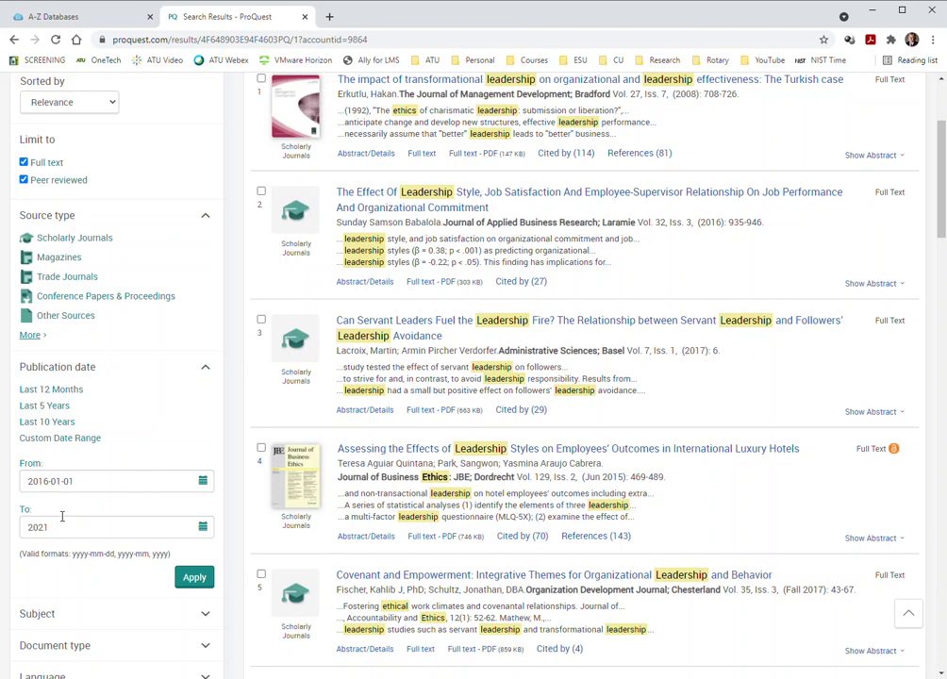
# - Apply the 2016-01-01 to 2021 publication date range, leaving 2,189 results
pyautogui.click(194, 577)
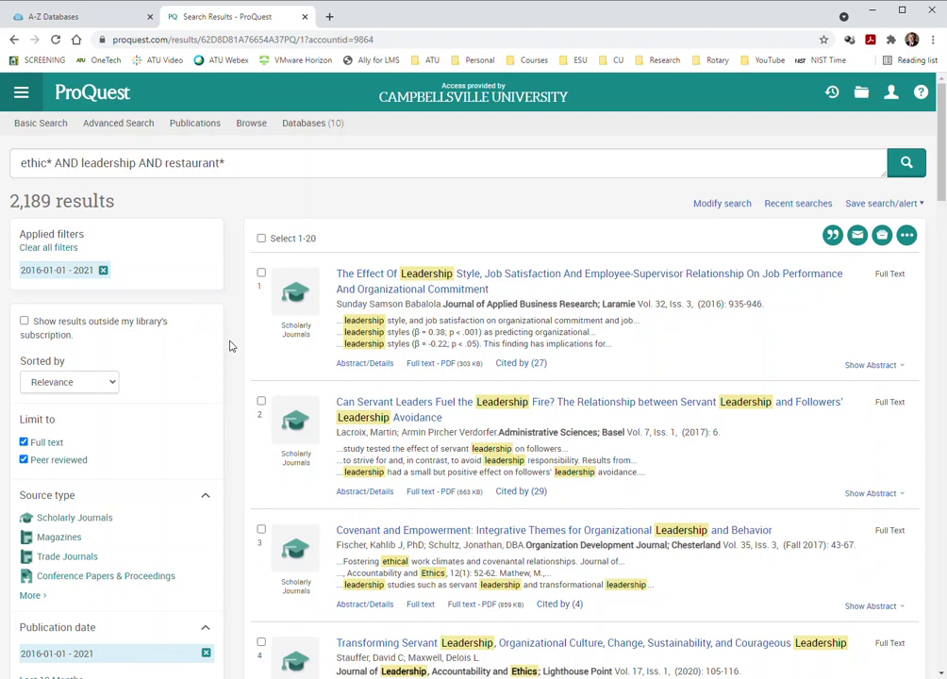
# - Open 'The Effect Of Leadership Style, Job Satisfaction…' article and scroll through its full-text PDF
pyautogui.click(507, 273)
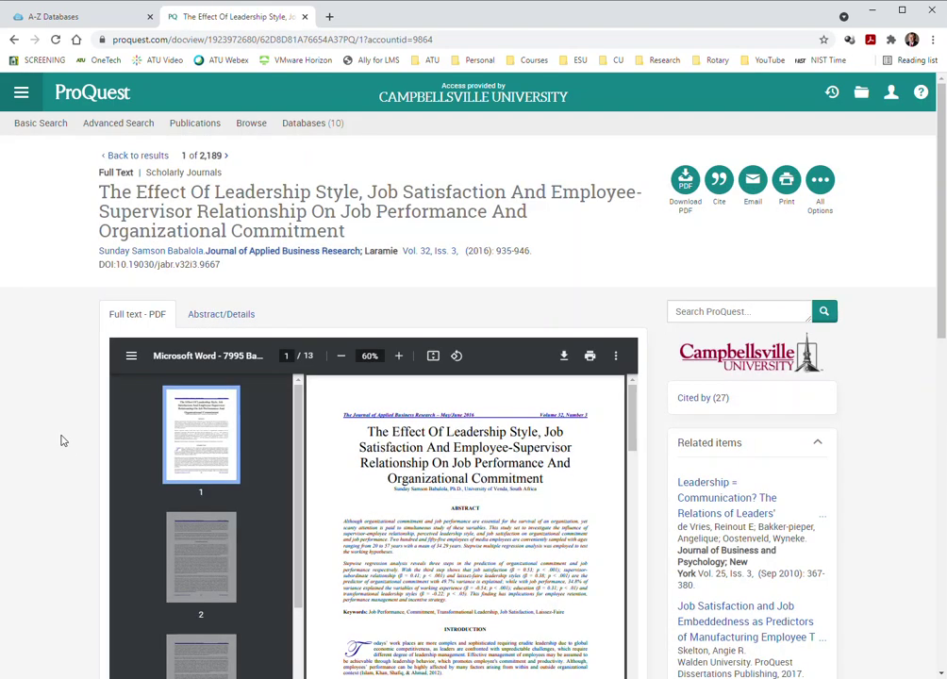
pyautogui.scroll(-4, 58, 439)
pyautogui.scroll(3, 52, 439)
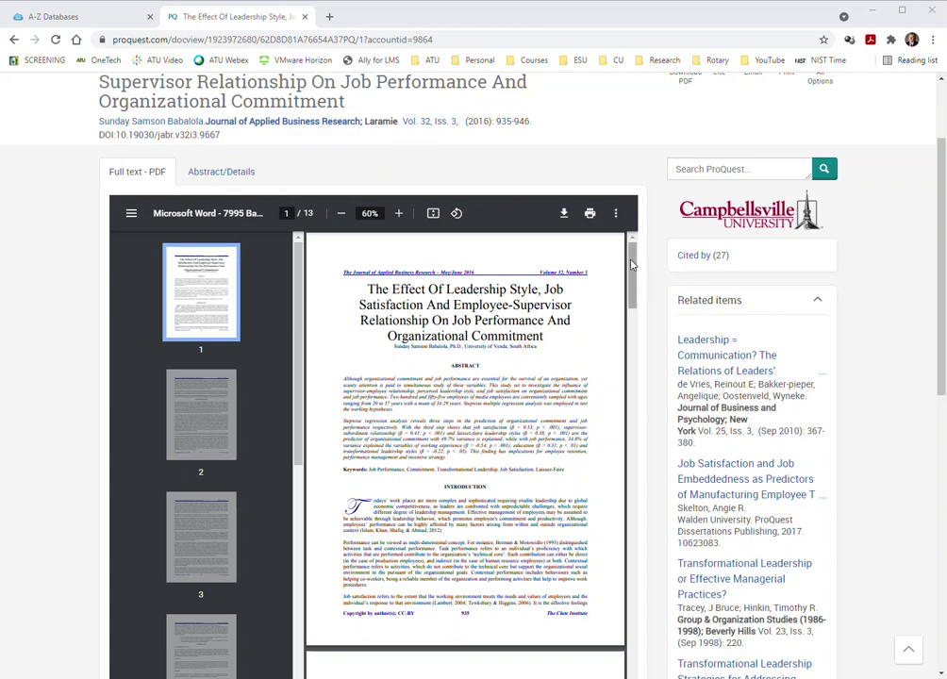
pyautogui.scroll(-2, 647, 260)
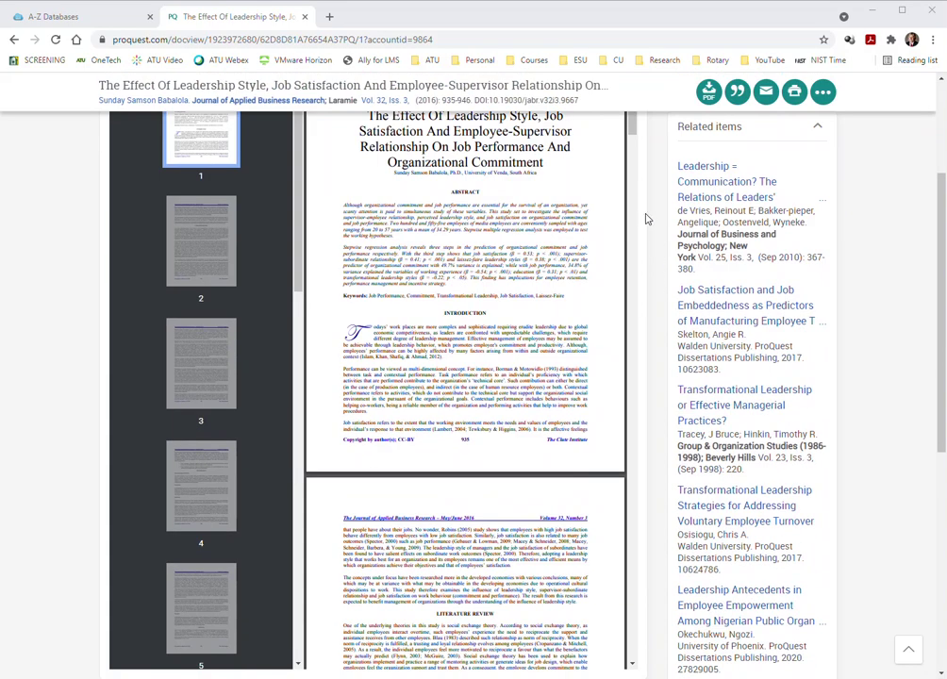
pyautogui.moveTo(632, 124); pyautogui.dragTo(644, 482)
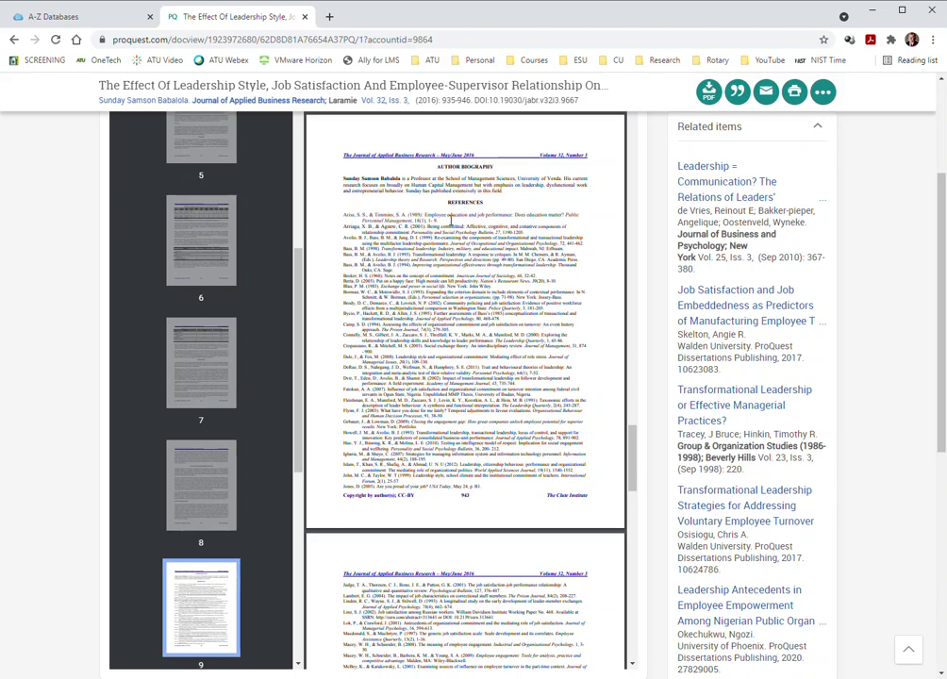
pyautogui.moveTo(632, 441); pyautogui.dragTo(661, 68)
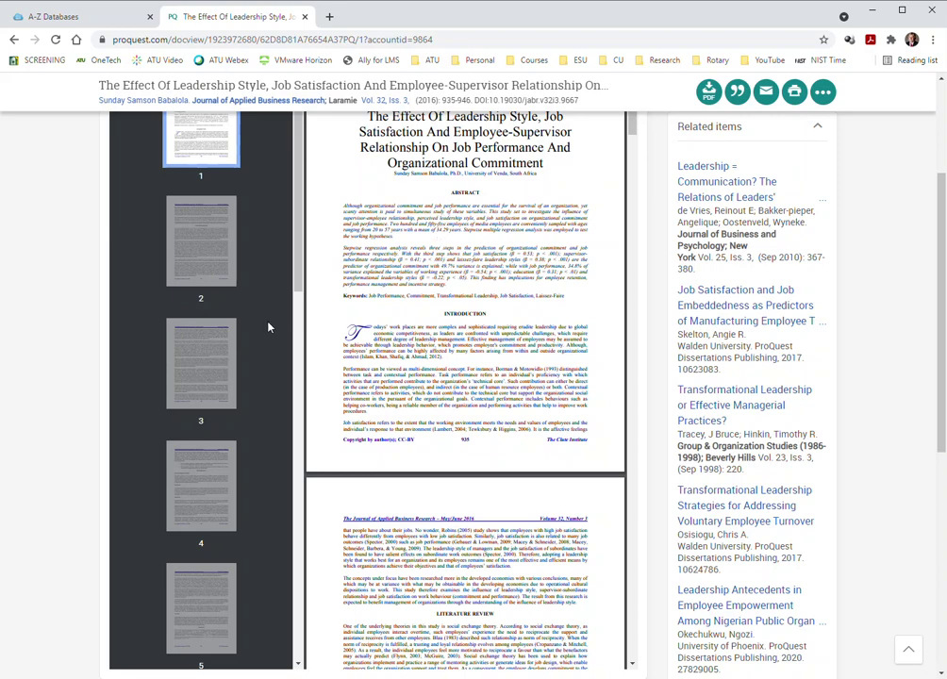
pyautogui.scroll(3, 70, 371)
pyautogui.scroll(-1, 68, 374)
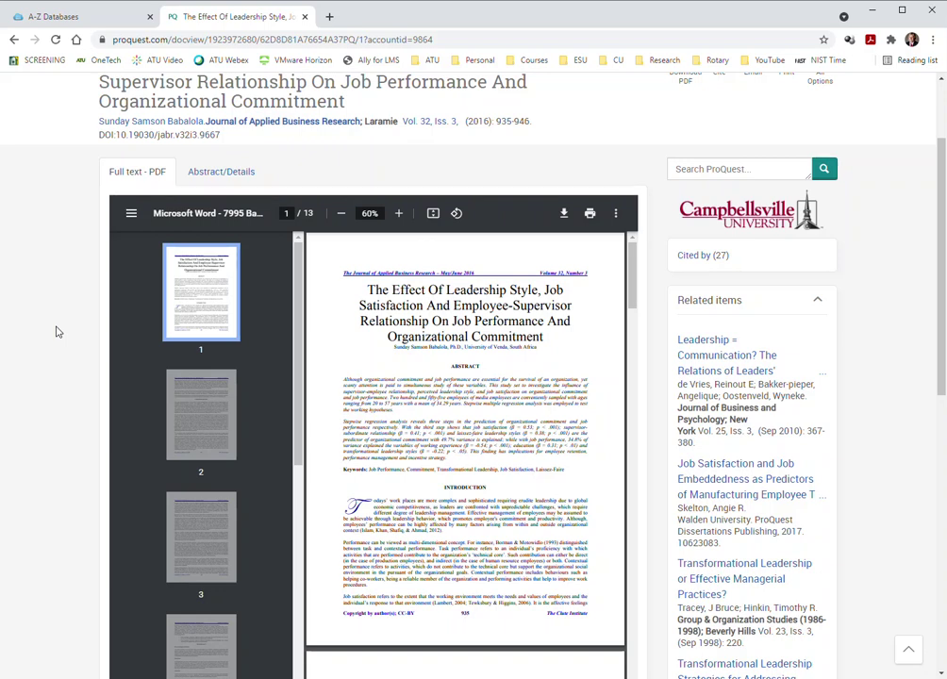
# - Return to the unfiltered 4,986 results and reopen the Advanced Search form
pyautogui.click(14, 39)
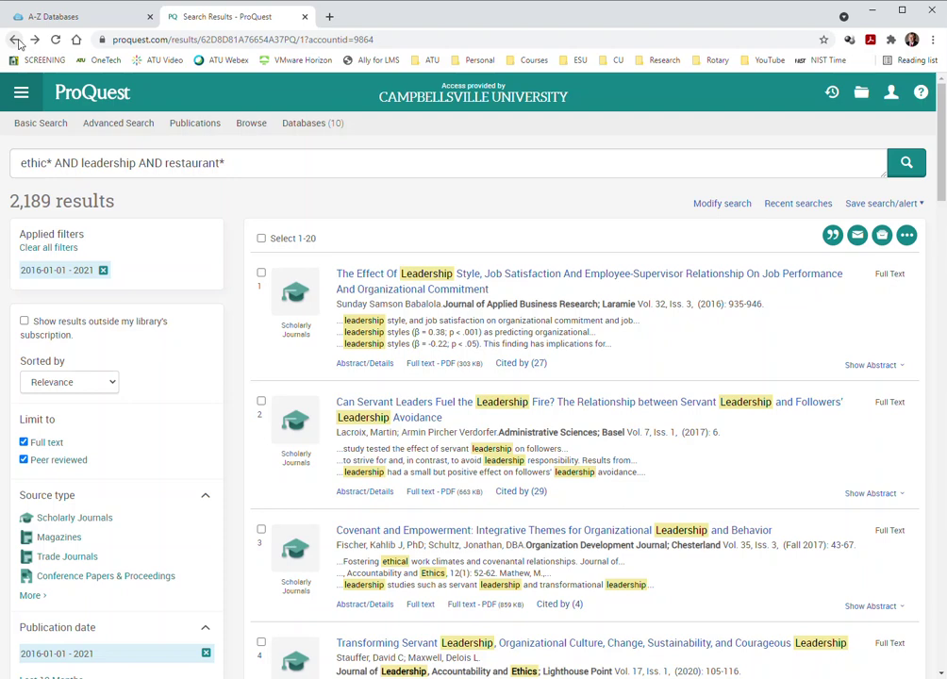
pyautogui.click(11, 40)
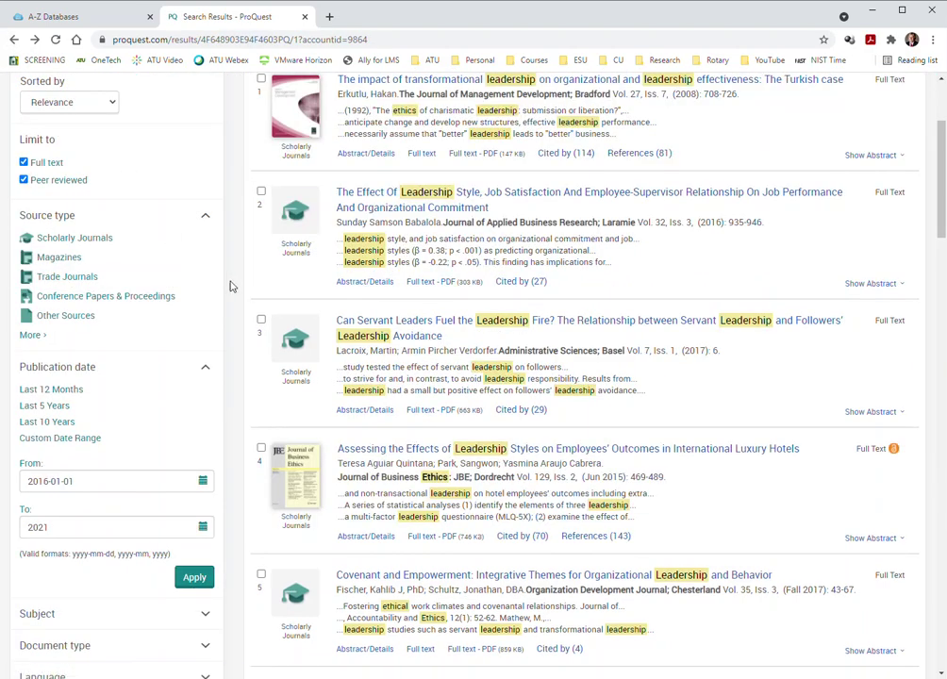
pyautogui.scroll(3, 226, 283)
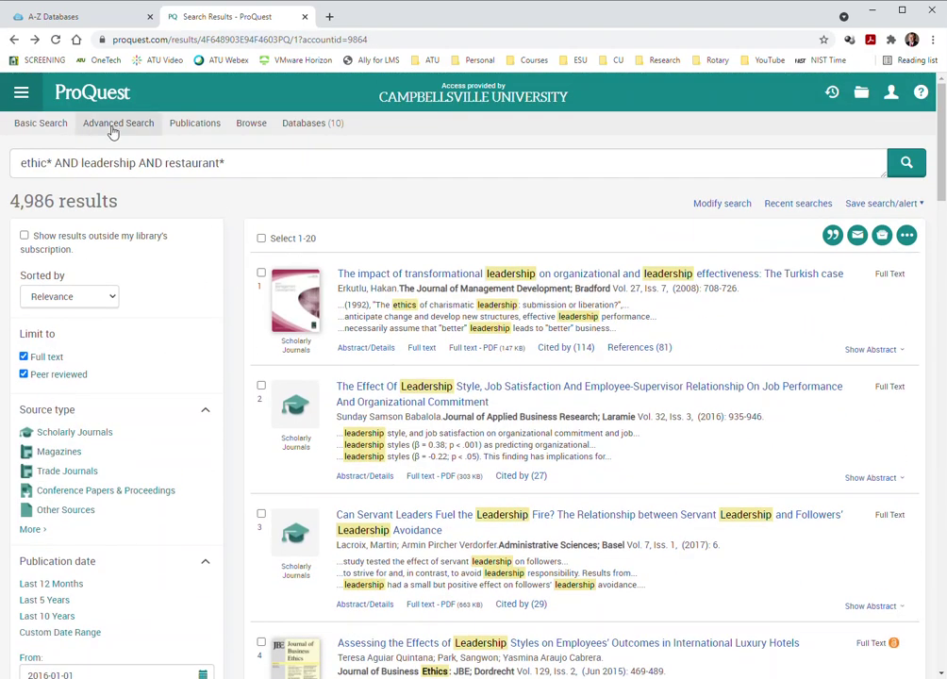
pyautogui.click(113, 123)
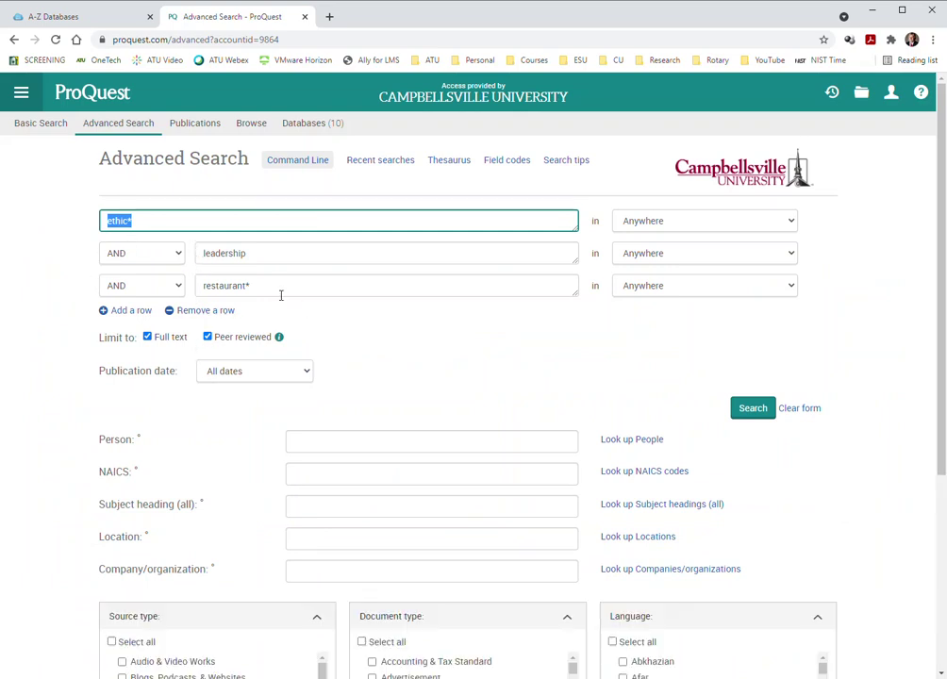
# - Limit restaurant* to 'All subjects & indexing — SU' and rerun the search, getting 366 results
pyautogui.click(648, 291)
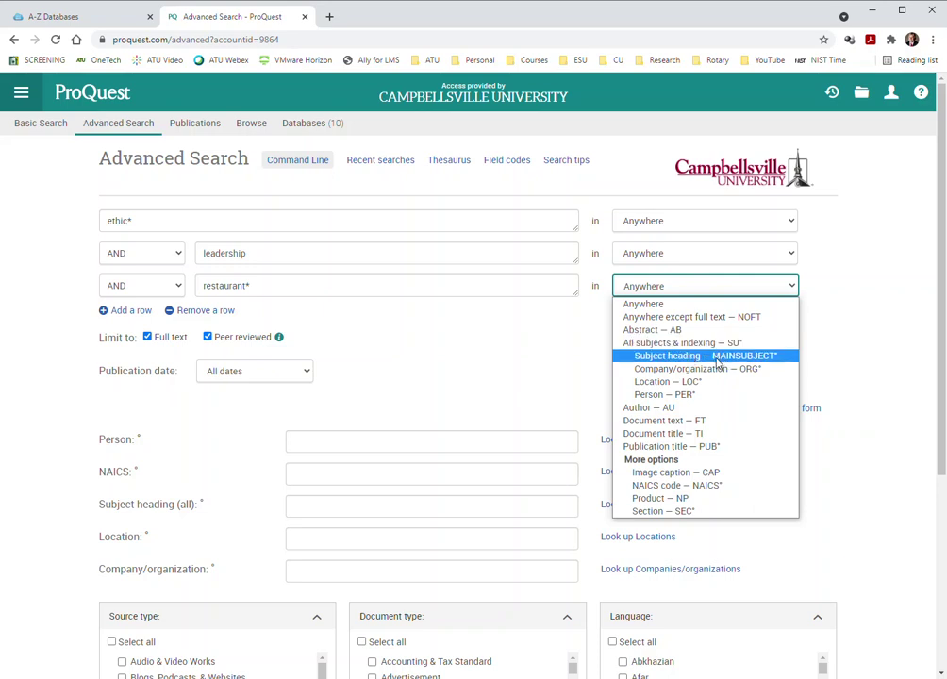
pyautogui.click(672, 343)
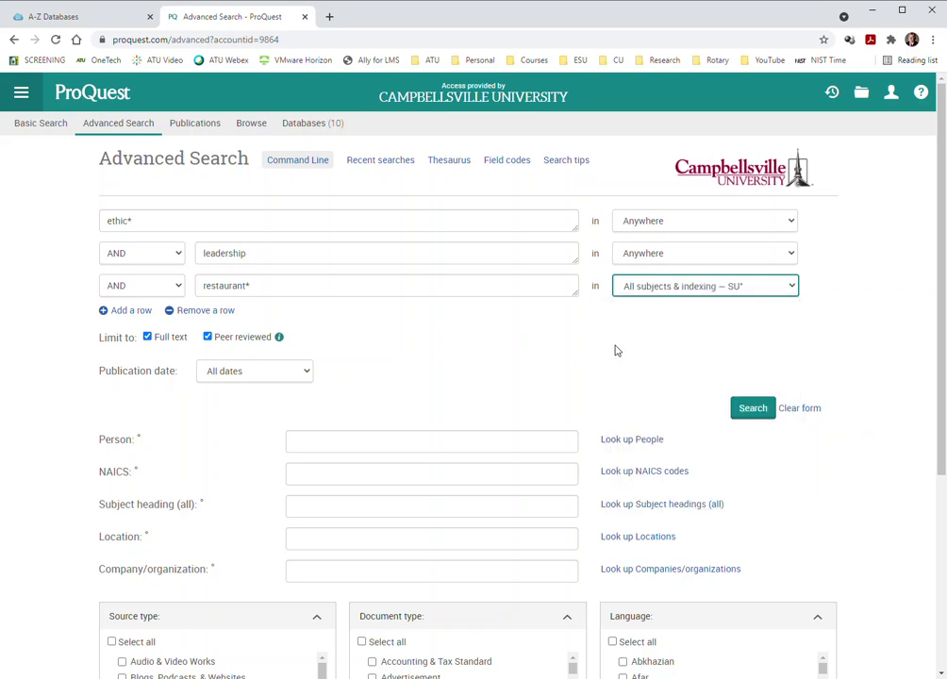
pyautogui.click(353, 281)
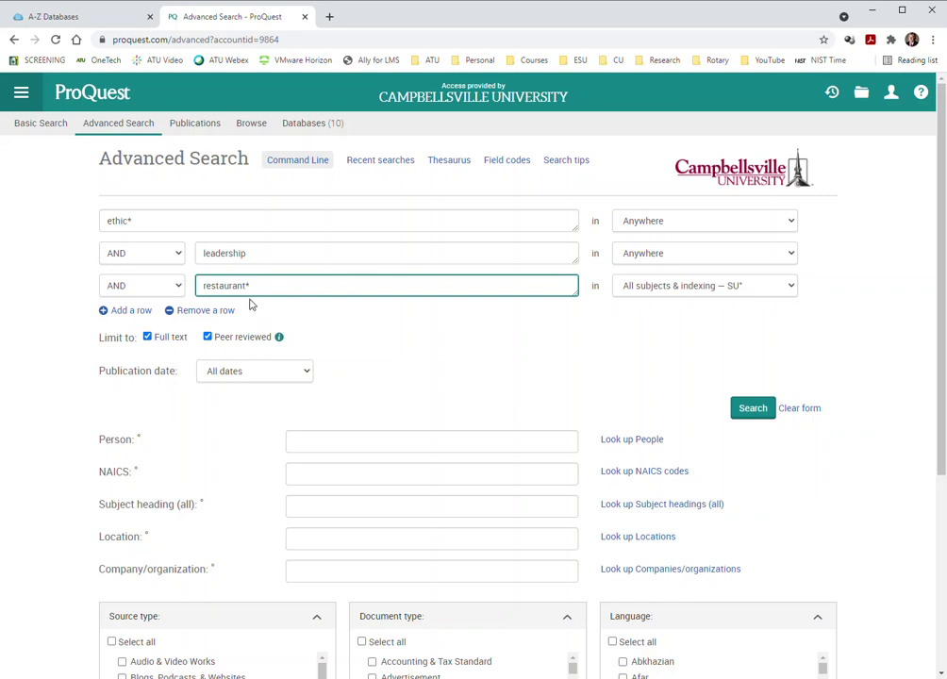
pyautogui.click(364, 317)
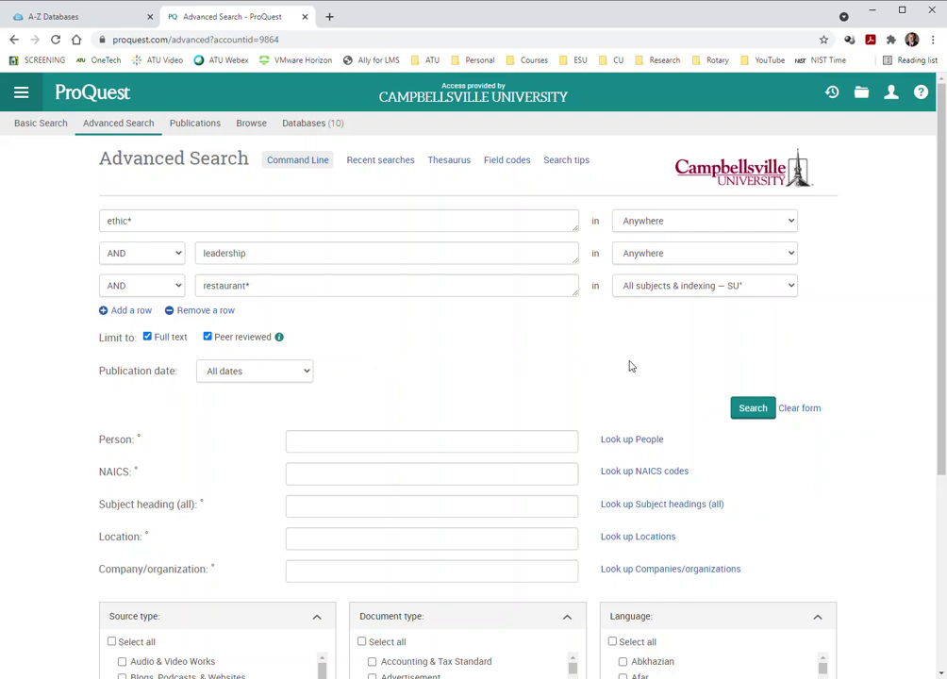
pyautogui.click(750, 411)
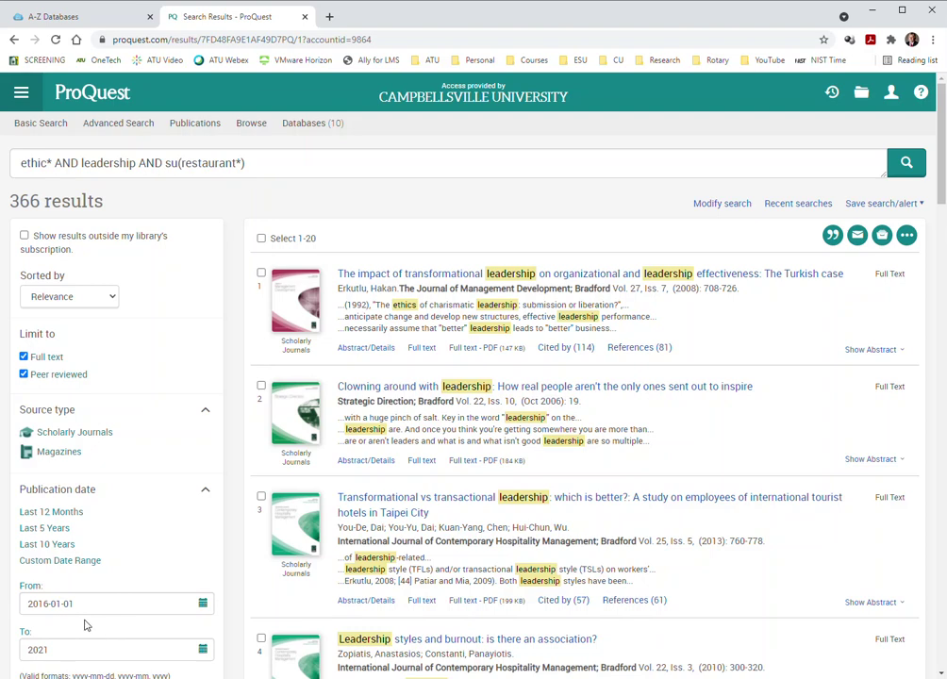
# - Apply the 2016-01-01 to 2021 publication date filter, narrowing the 366 results to 93
pyautogui.scroll(-2, 85, 613)
pyautogui.click(195, 570)
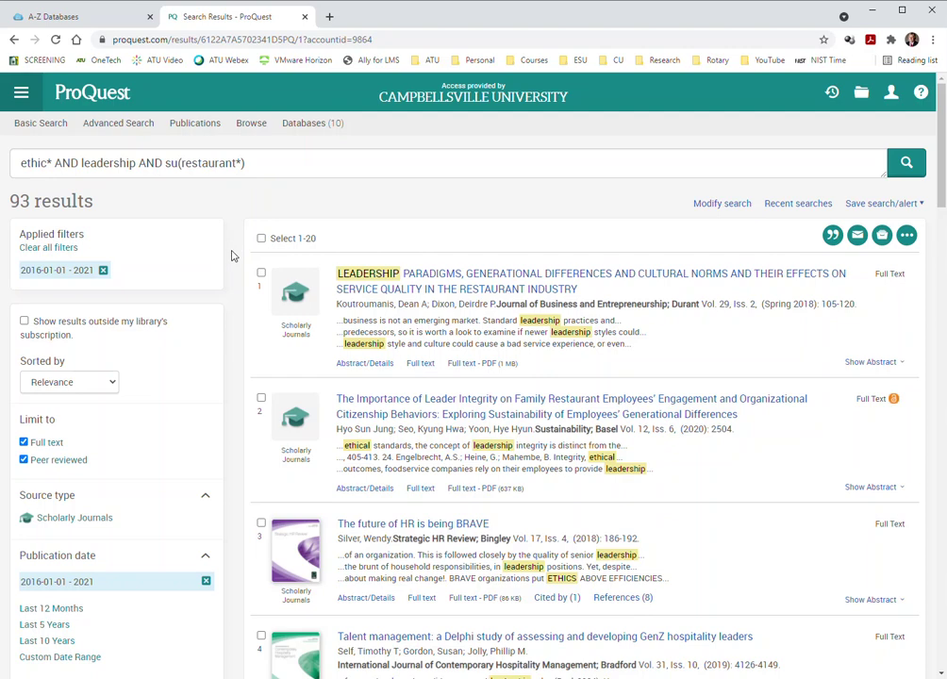
# - Open result 4, 'Talent management: a Delphi study of assessing and developing GenZ hospitality leaders'
pyautogui.scroll(-1, 233, 256)
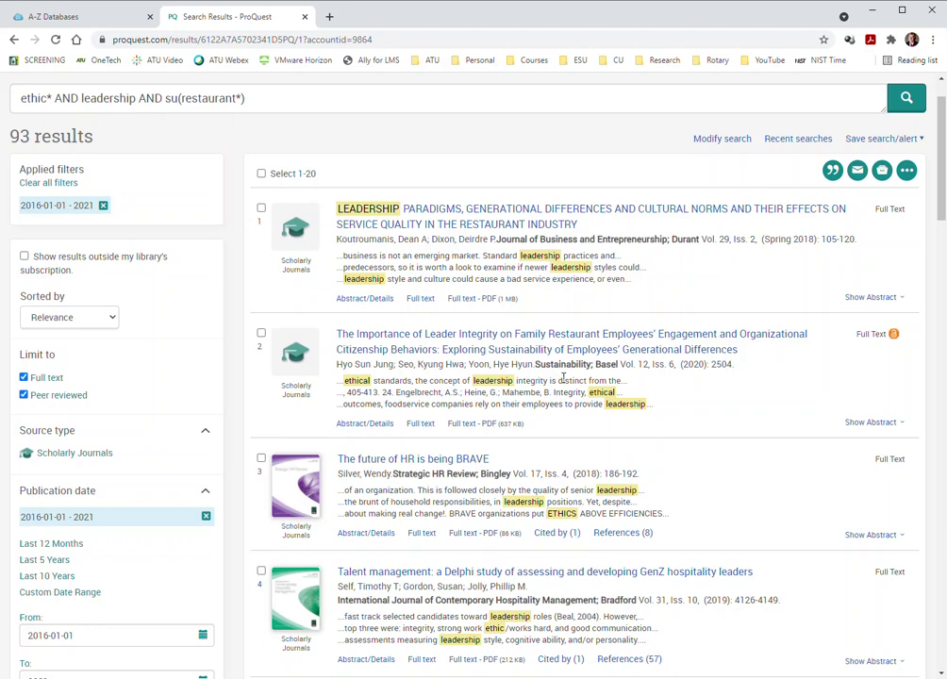
pyautogui.scroll(-3, 563, 377)
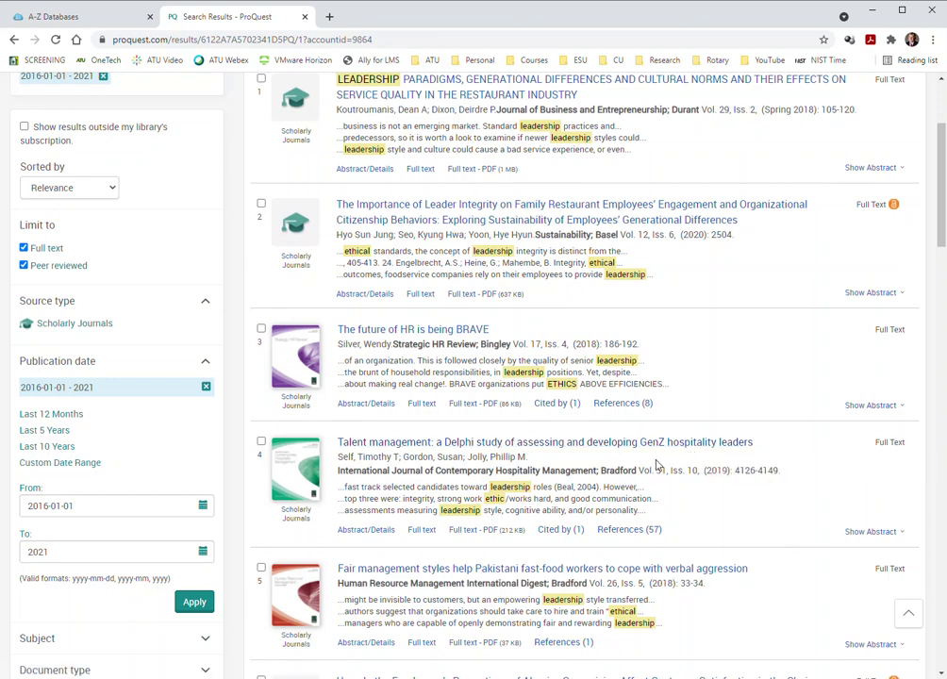
pyautogui.click(597, 443)
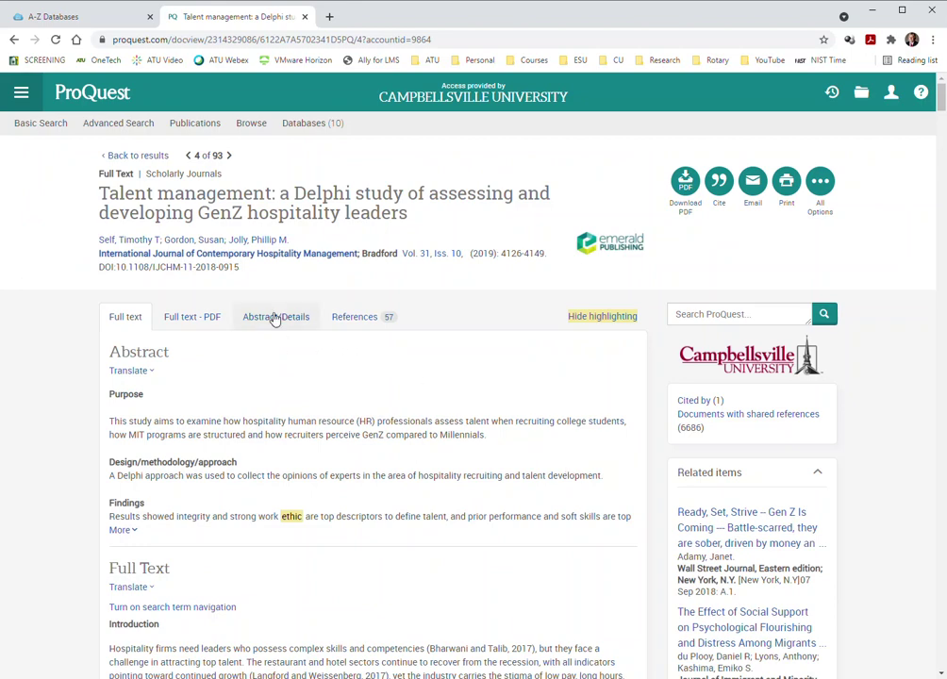
# - Show the Abstract/Details tab and review subject terms like Leadership, Restaurants and classification 72251
pyautogui.click(275, 317)
pyautogui.scroll(-5, 50, 417)
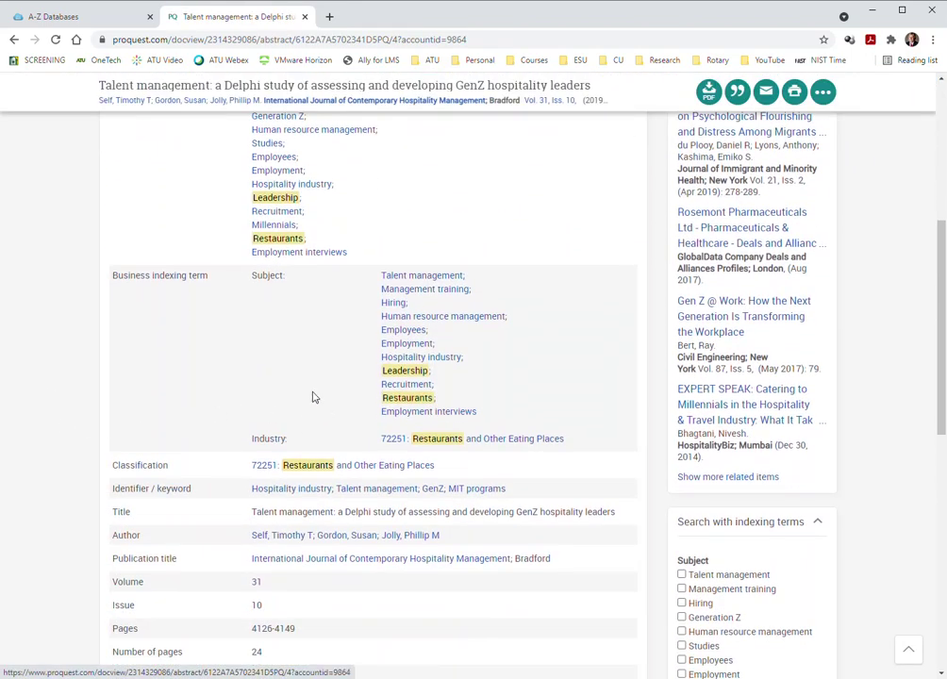
pyautogui.scroll(1, 189, 357)
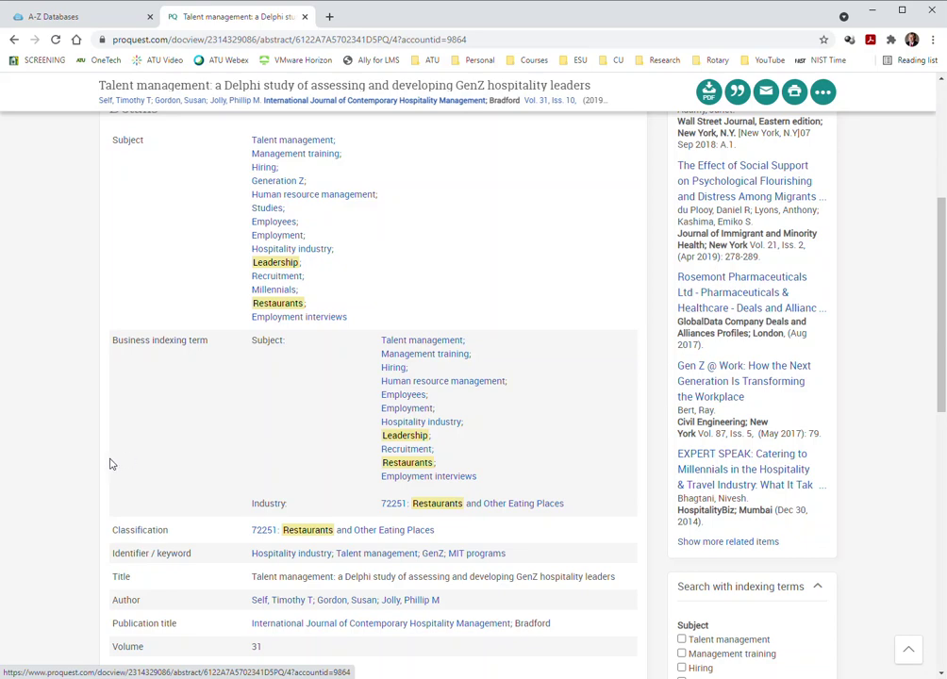
pyautogui.scroll(3, 109, 461)
pyautogui.scroll(-4, 110, 459)
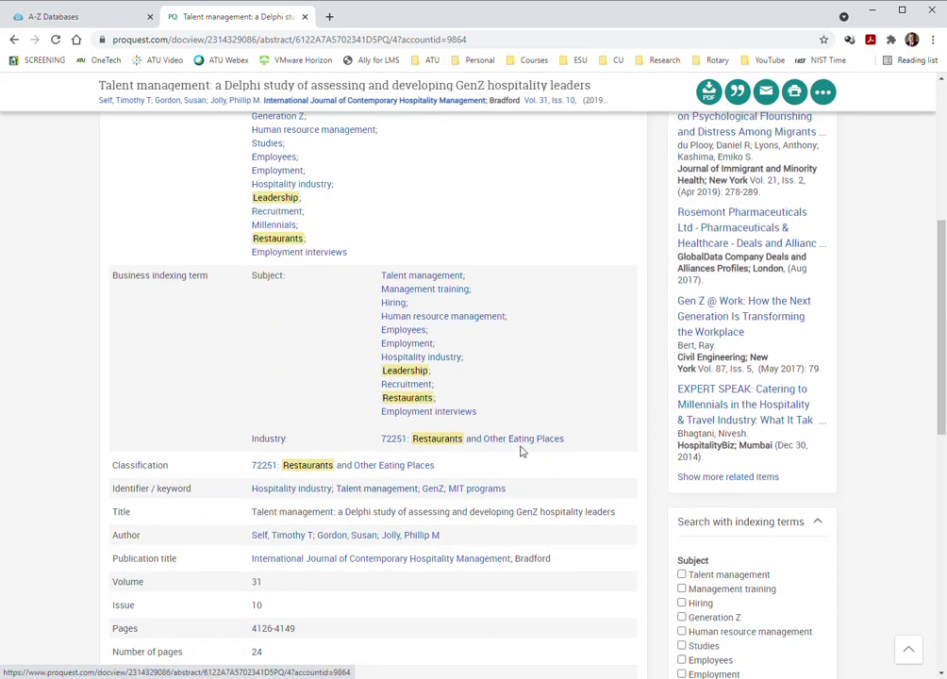
pyautogui.scroll(5, 90, 273)
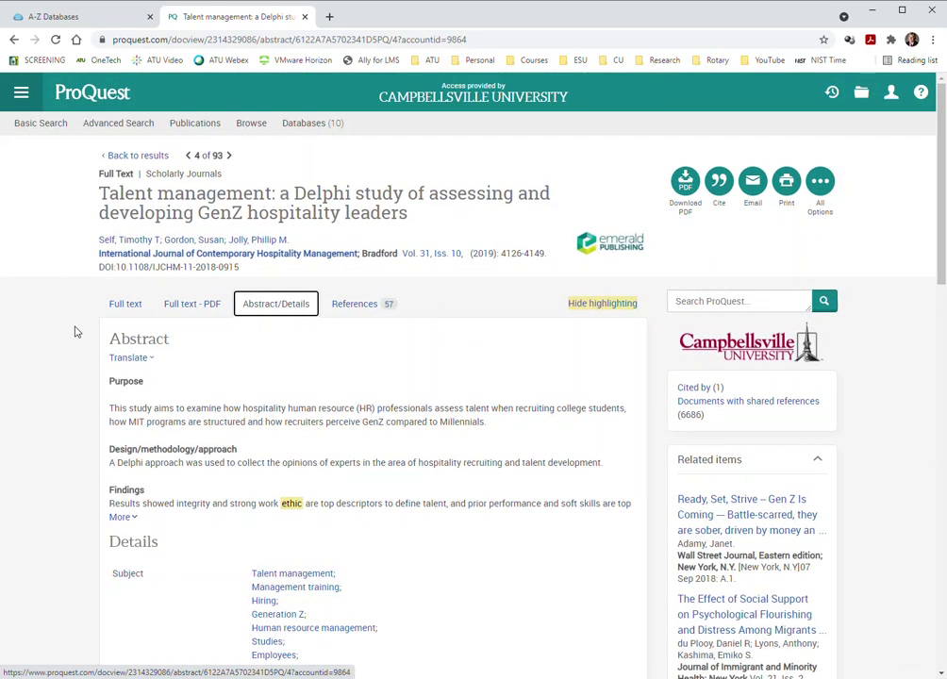
# - Go back to the Delphi study's full text and scroll from the Introduction through the survey section
pyautogui.click(13, 40)
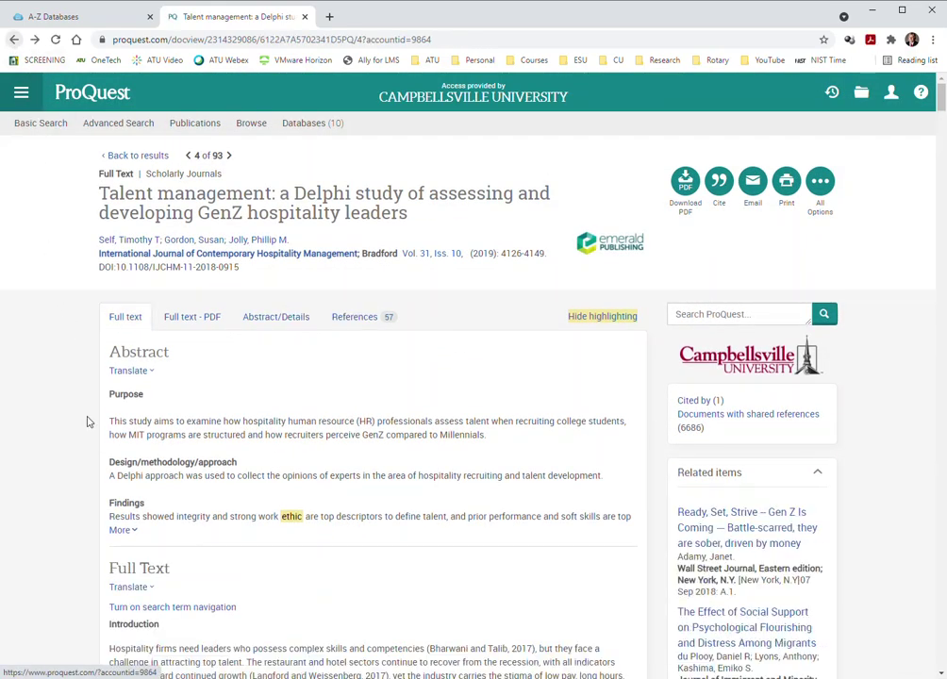
pyautogui.scroll(-4, 66, 461)
pyautogui.scroll(3, 65, 464)
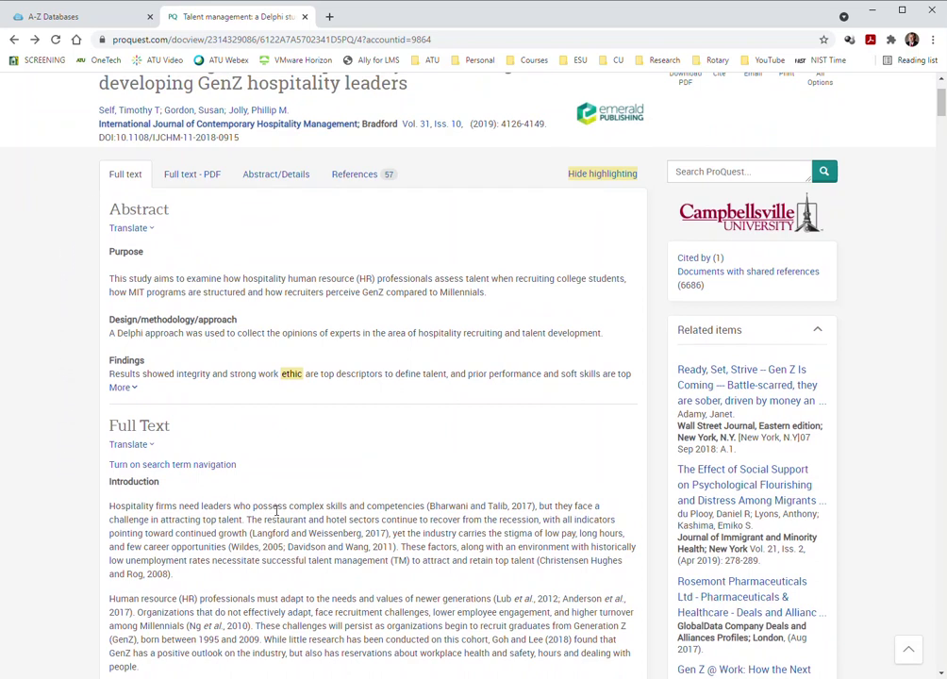
pyautogui.scroll(-5, 263, 455)
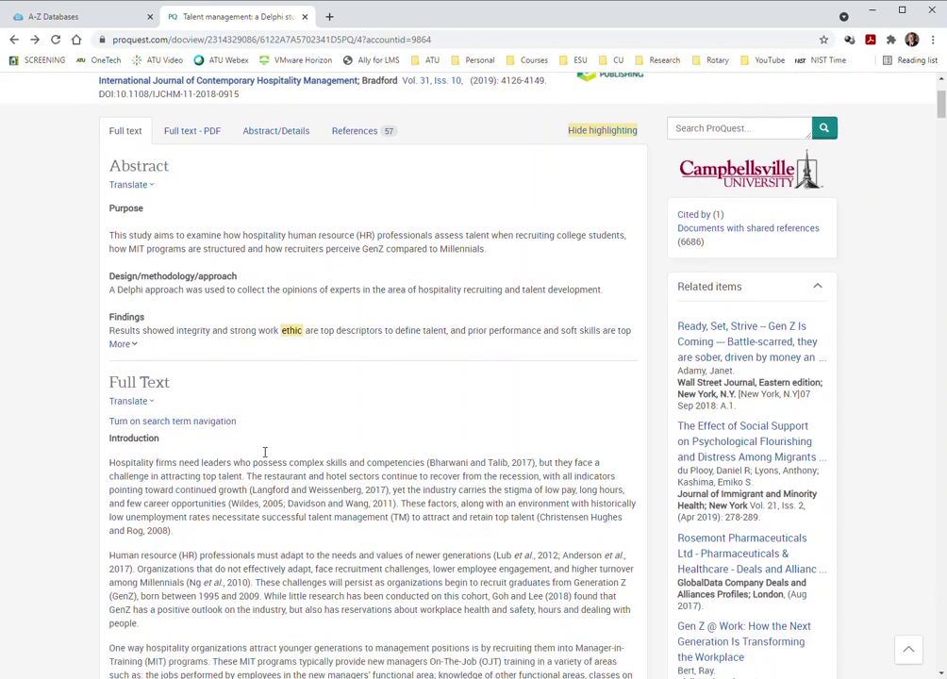
pyautogui.scroll(-8, 263, 461)
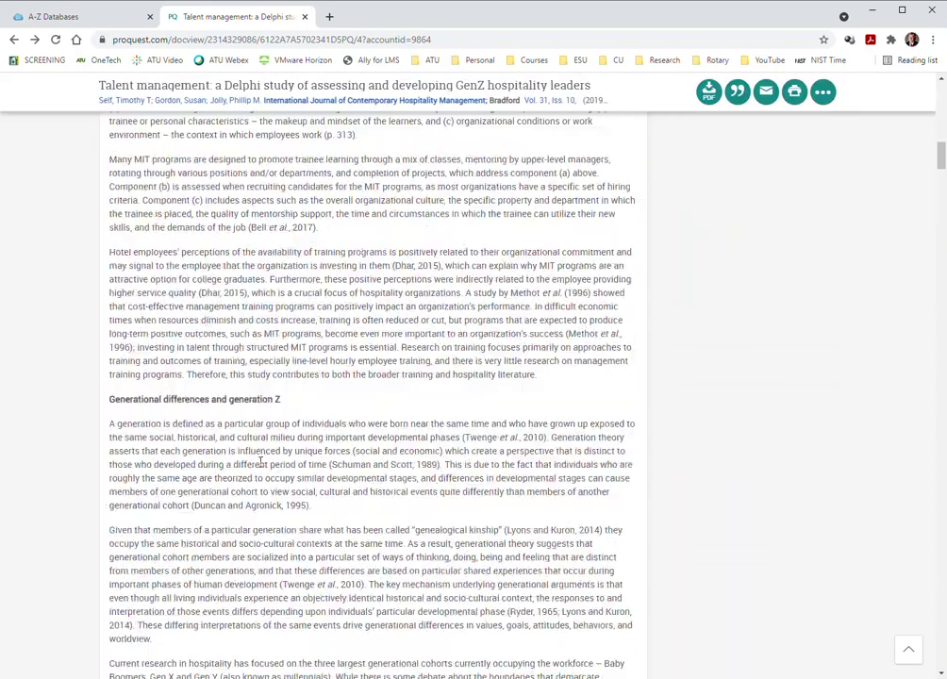
pyautogui.scroll(-10, 262, 462)
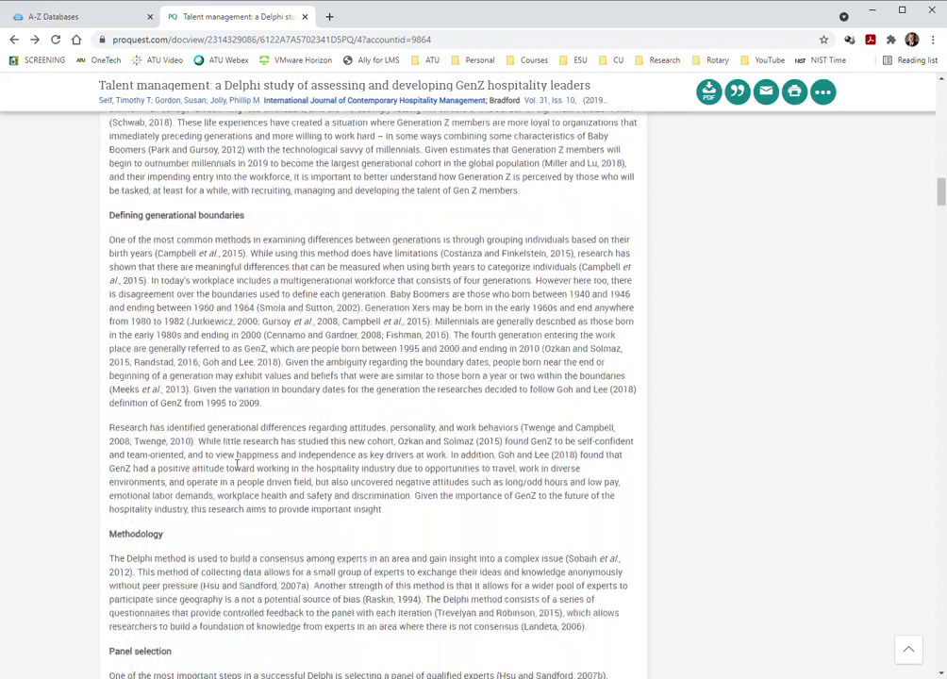
pyautogui.scroll(-1, 226, 466)
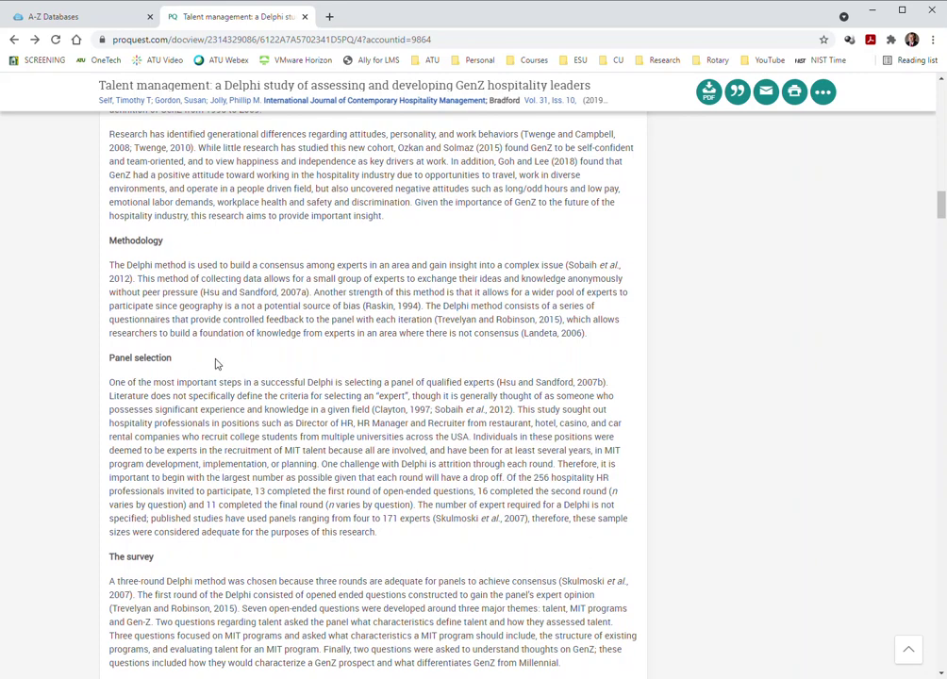
pyautogui.scroll(-1, 215, 363)
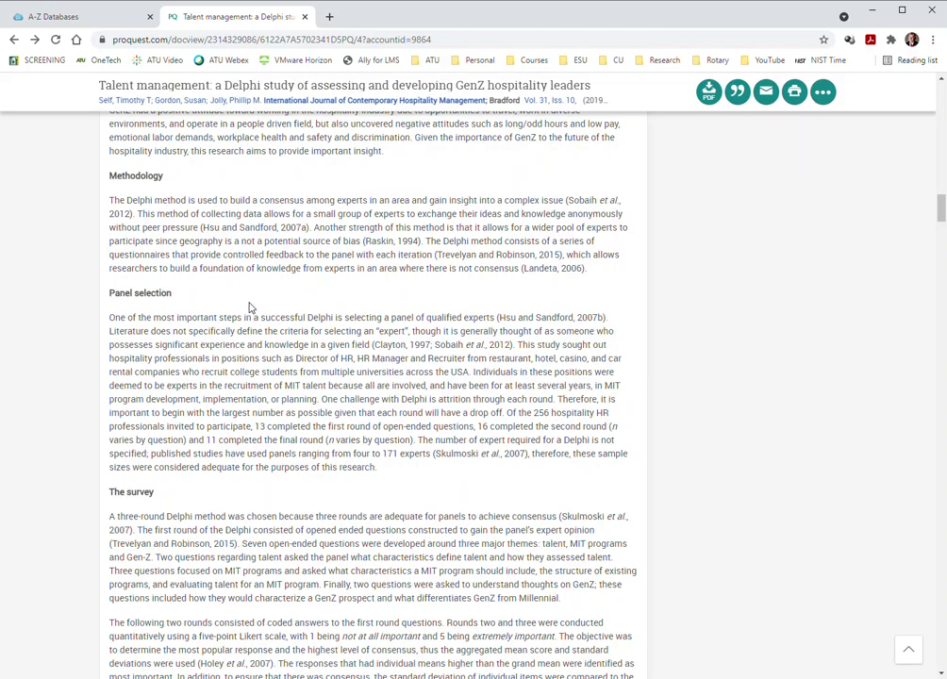
pyautogui.scroll(8, 189, 311)
pyautogui.scroll(20, 160, 313)
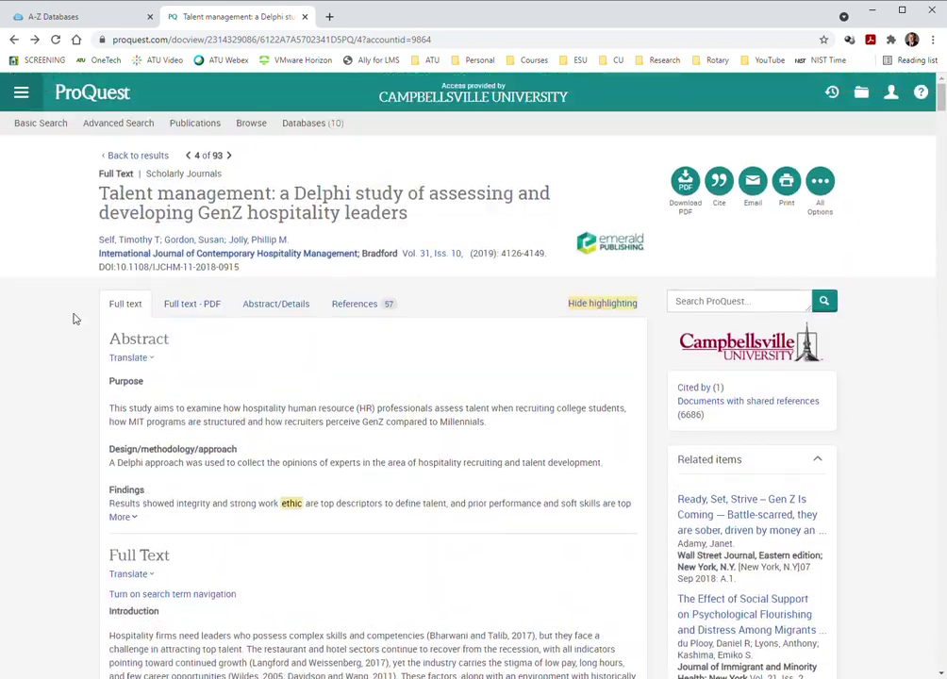
# - Load the Talent management Delphi study's 25-page PDF, viewing its title page and abstract
pyautogui.click(182, 308)
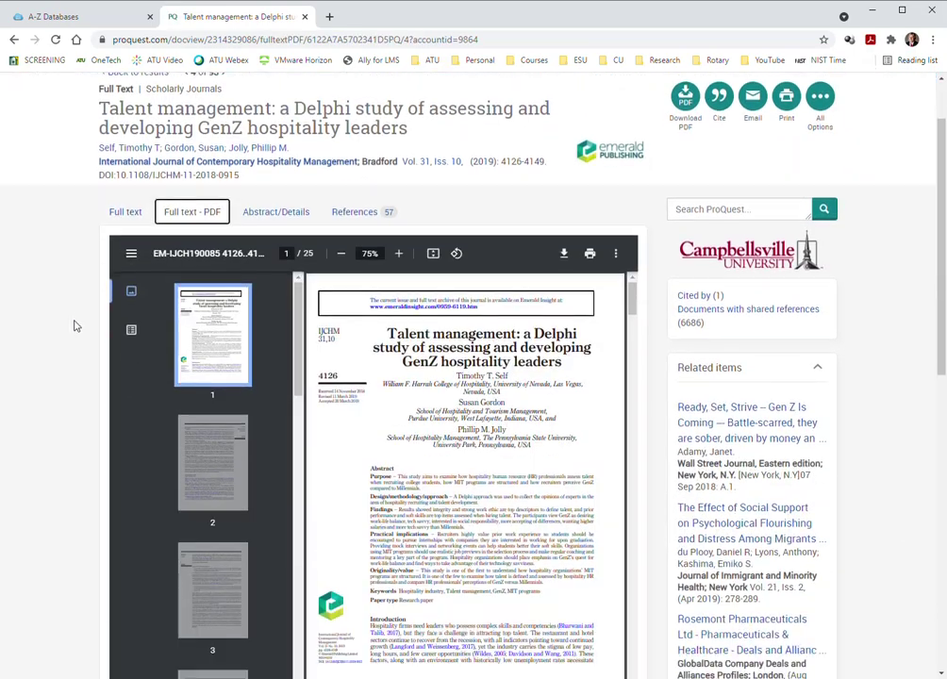
pyautogui.scroll(-3, 74, 324)
pyautogui.scroll(2, 698, 272)
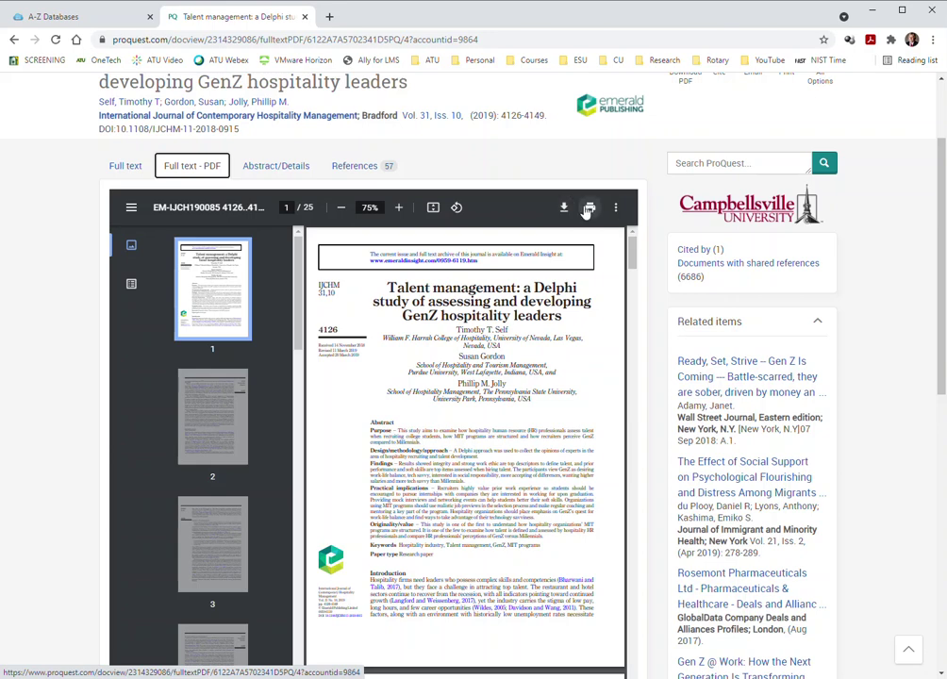
pyautogui.click(63, 285)
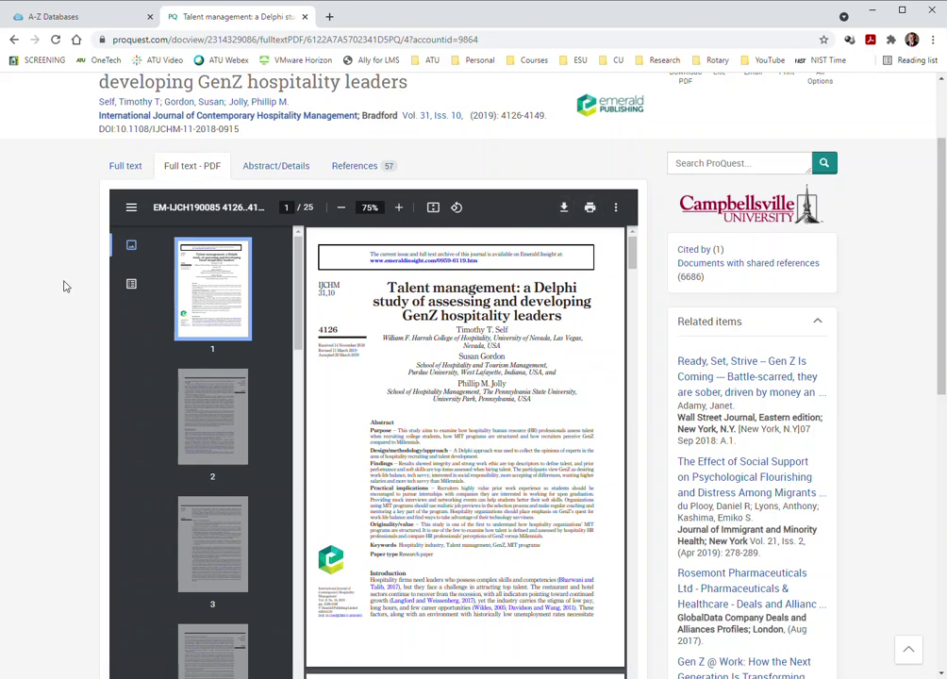